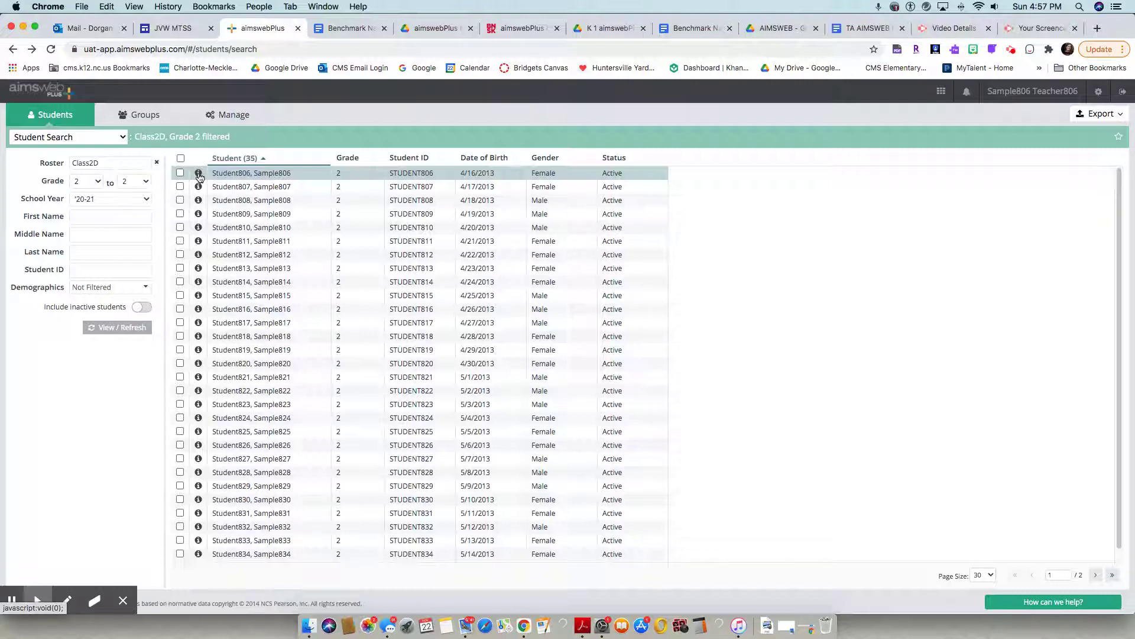
- Open the profile of the first student listed in the Class2D grade 2 roster
click(198, 173)
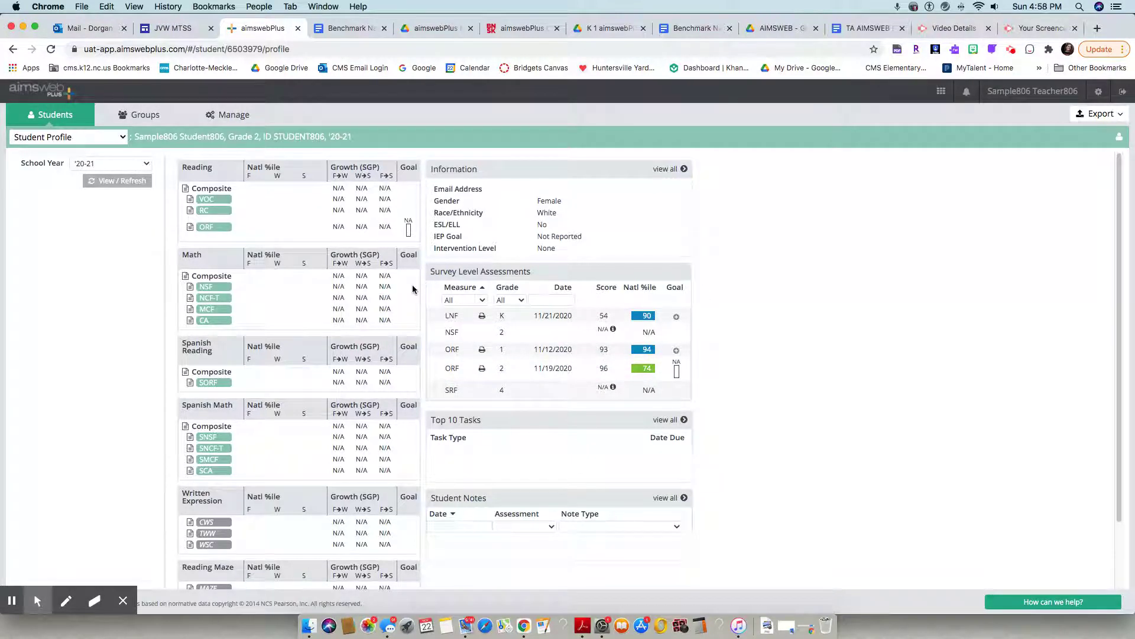
- Filter the student's survey level assessments to the ORF measure and grade 1
click(472, 300)
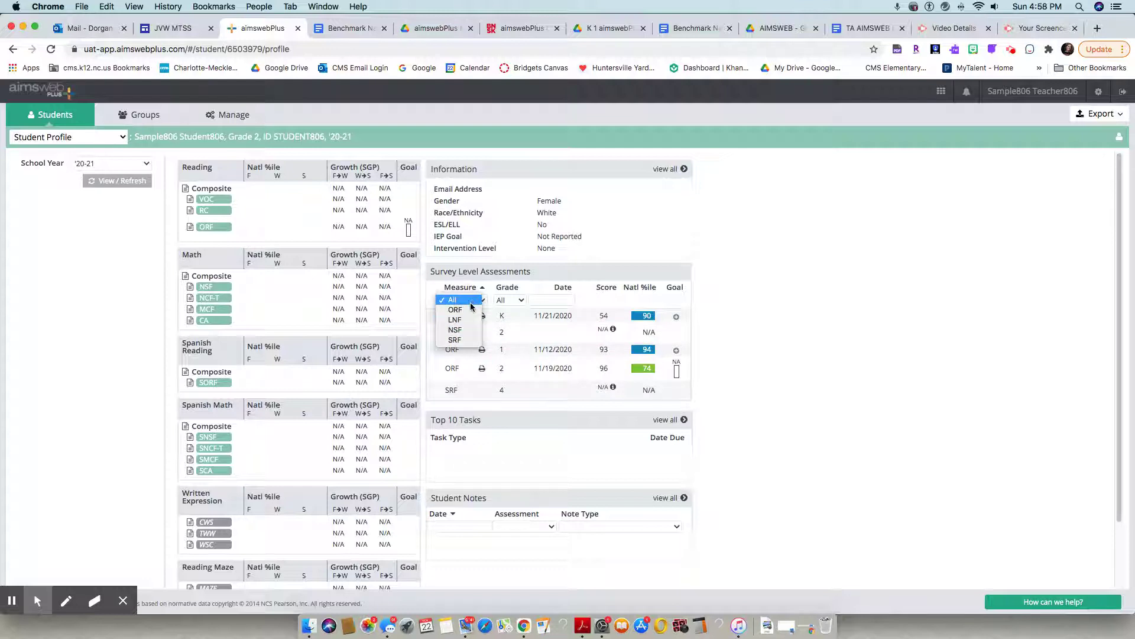
click(472, 310)
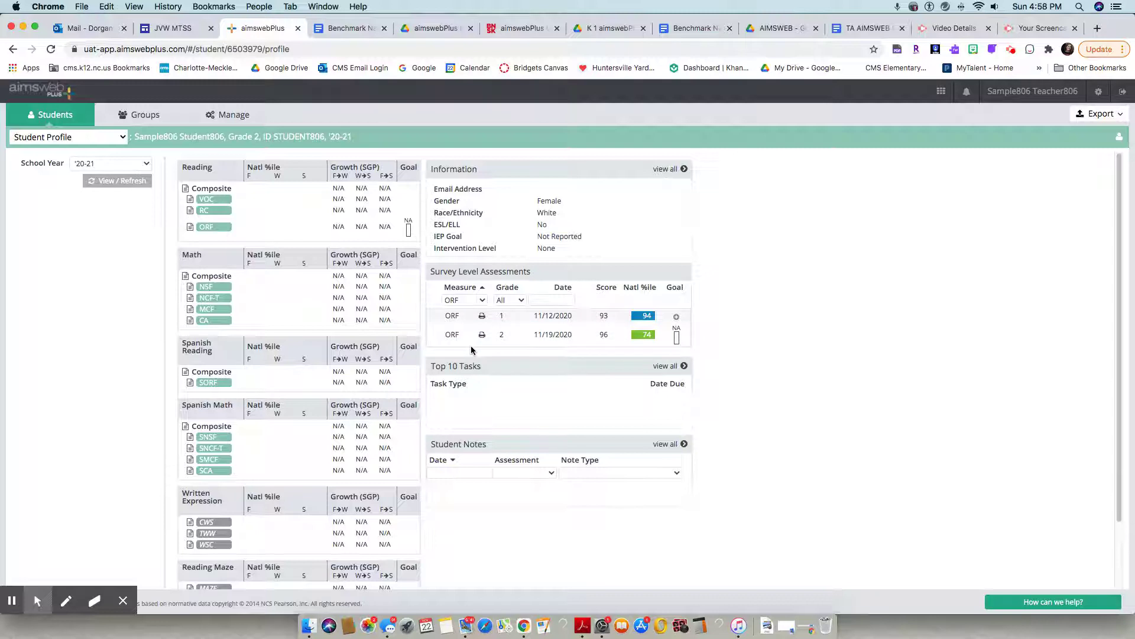
click(509, 301)
click(510, 312)
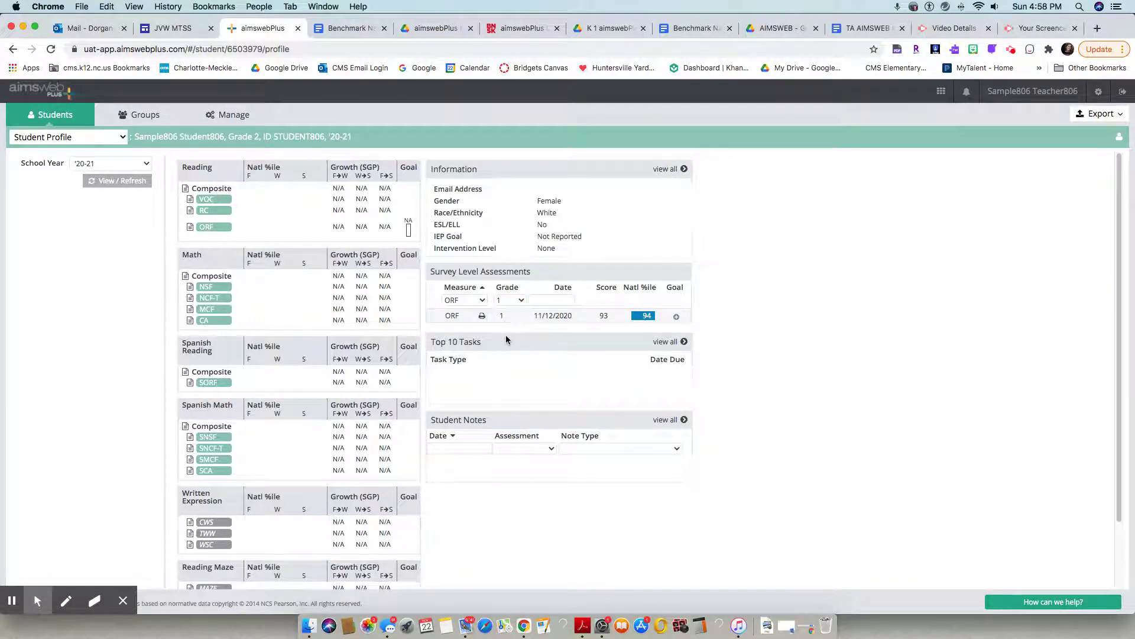
- Reset the measure and grade filters of the survey level assessments to All
click(482, 300)
click(472, 292)
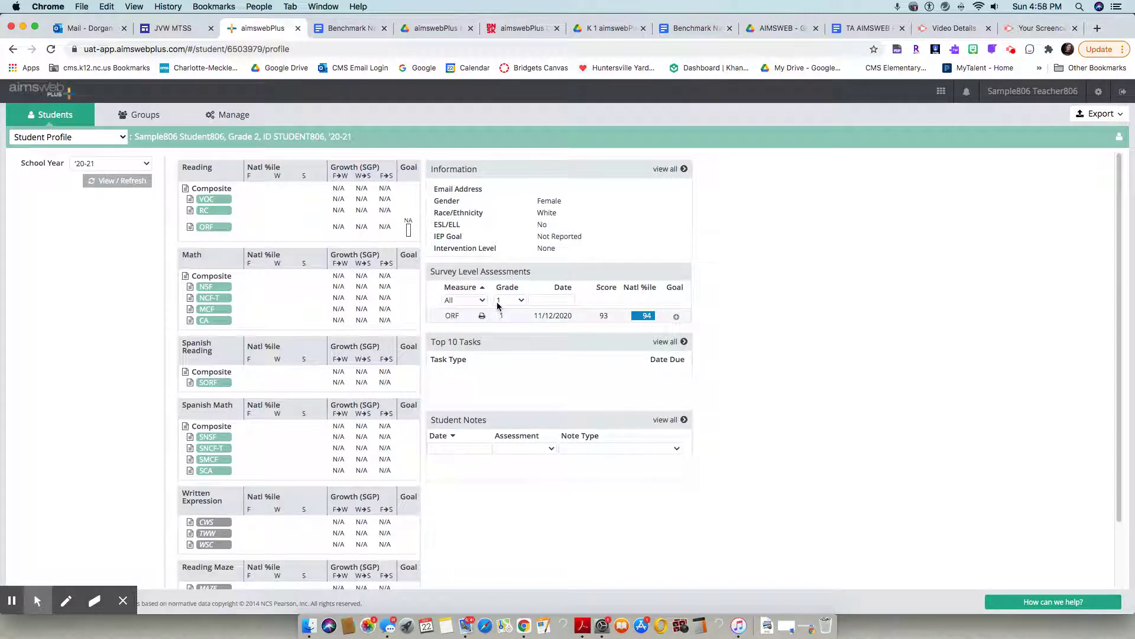
click(517, 305)
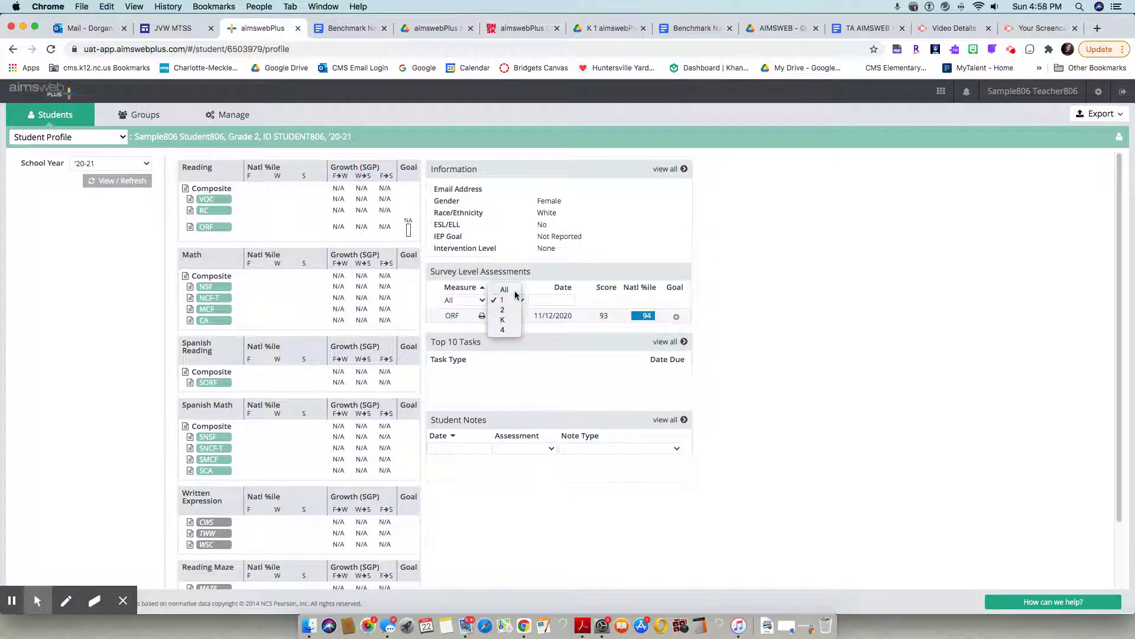
click(506, 290)
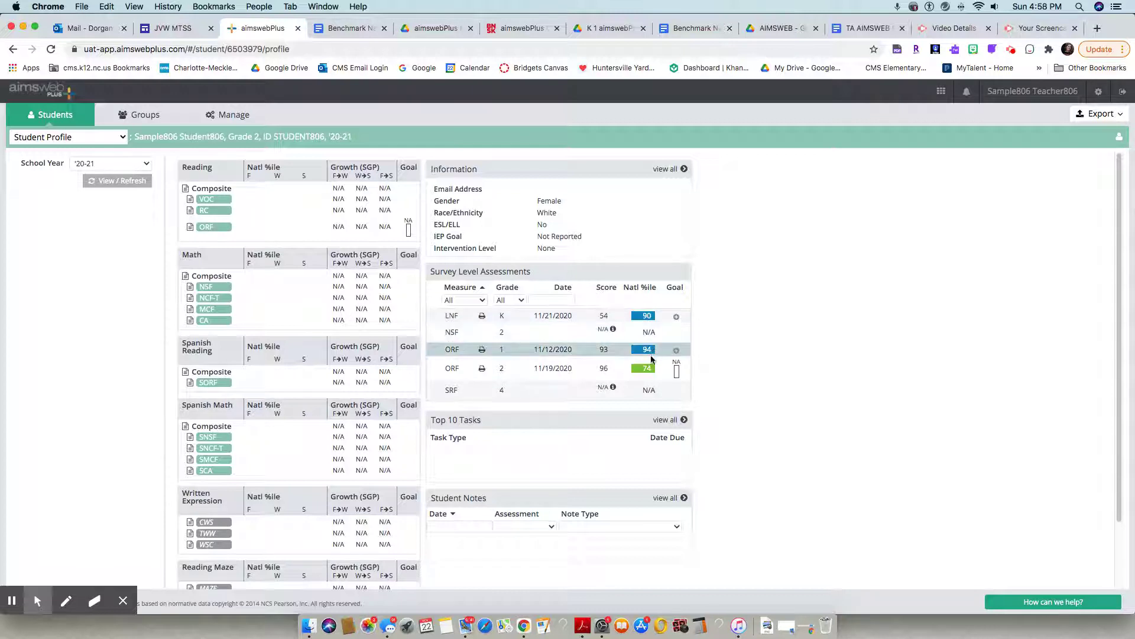
- Start a goal for the kindergarten LNF assessment and set its target date to 1/25/2021, a 10-week period
click(677, 318)
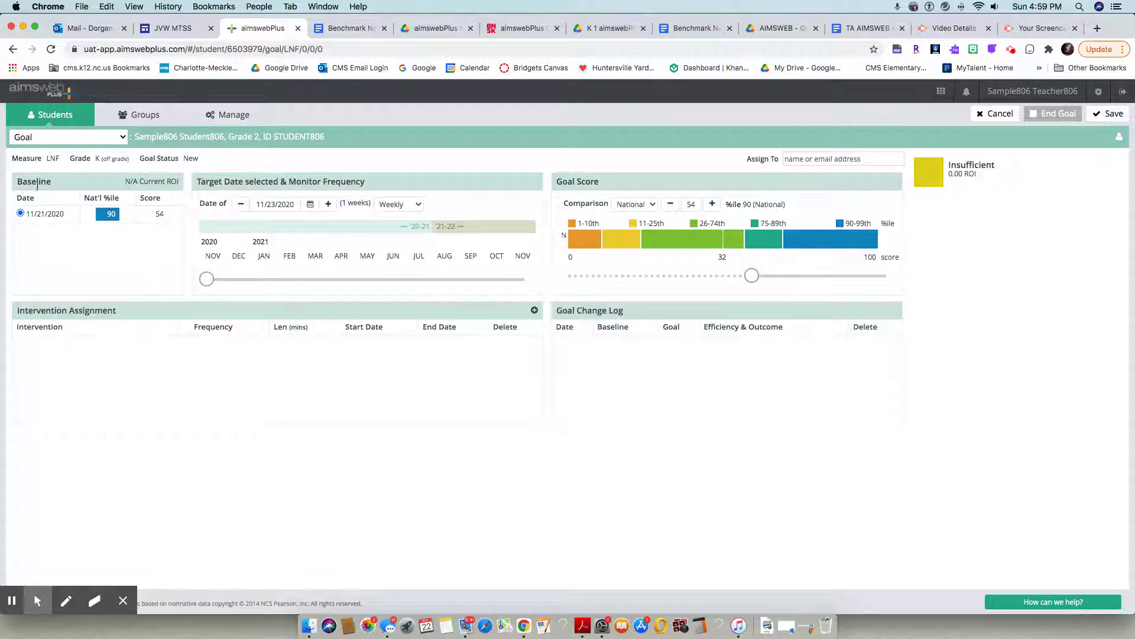
click(328, 204)
click(328, 204)
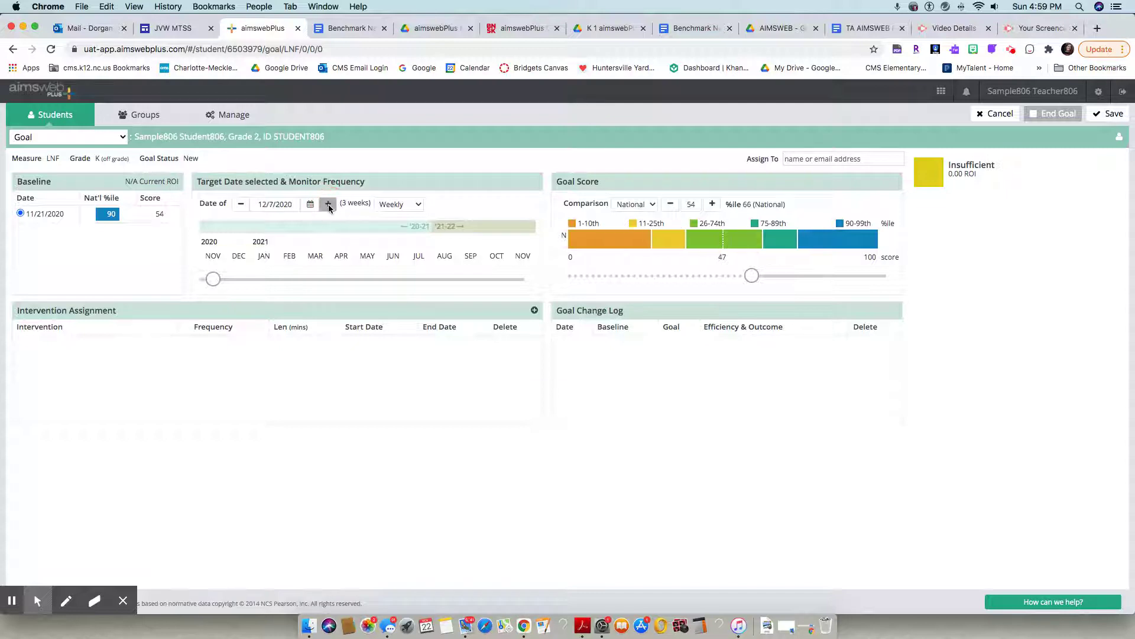
click(328, 204)
click(329, 204)
click(328, 204)
click(328, 204)
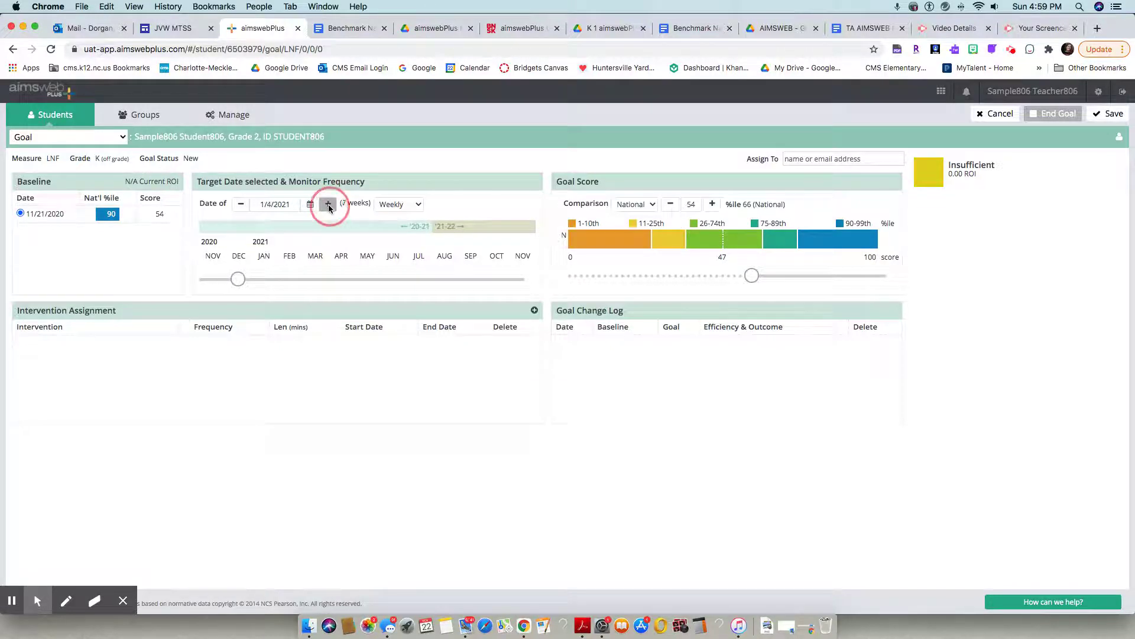
click(328, 204)
click(328, 204)
click(328, 204)
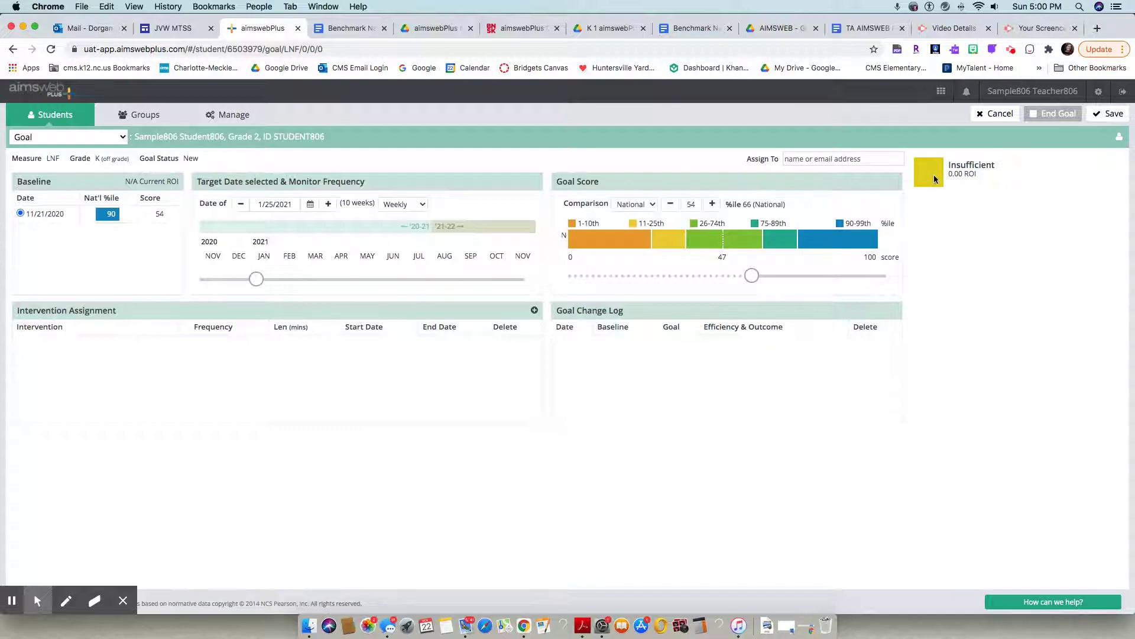
- Raise the LNF goal score to 63 with the National comparison
click(712, 205)
click(713, 204)
click(713, 205)
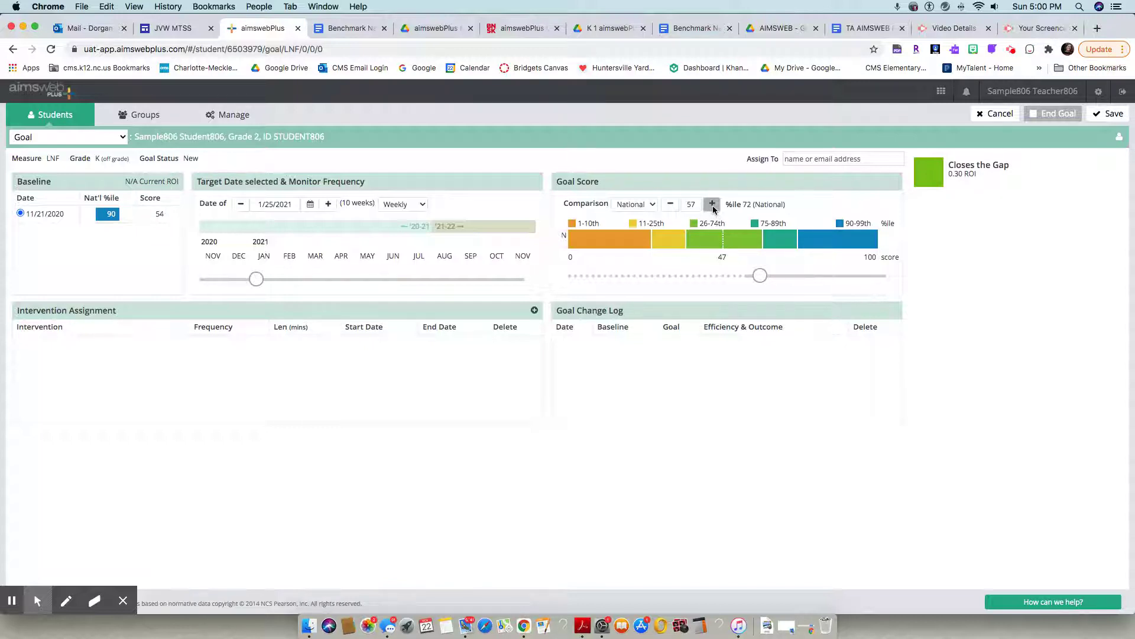
click(713, 205)
click(712, 205)
click(713, 205)
click(713, 204)
click(713, 205)
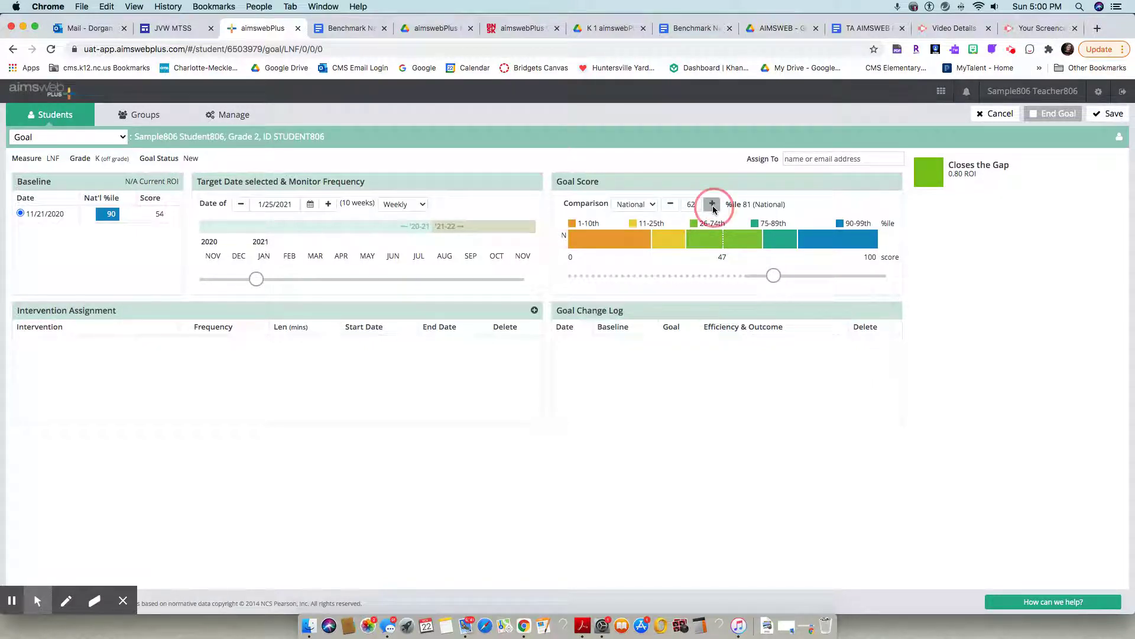
click(712, 204)
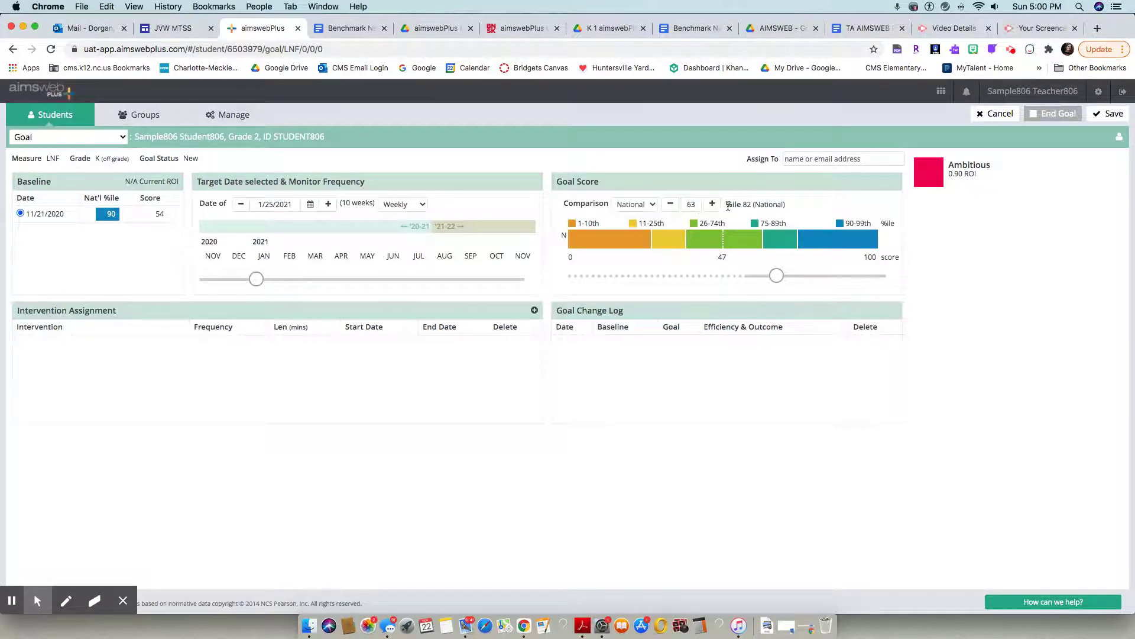
- Lower the LNF goal score to 57 and save the goal
click(670, 204)
click(670, 205)
click(670, 205)
click(670, 205)
click(670, 205)
click(671, 205)
click(671, 204)
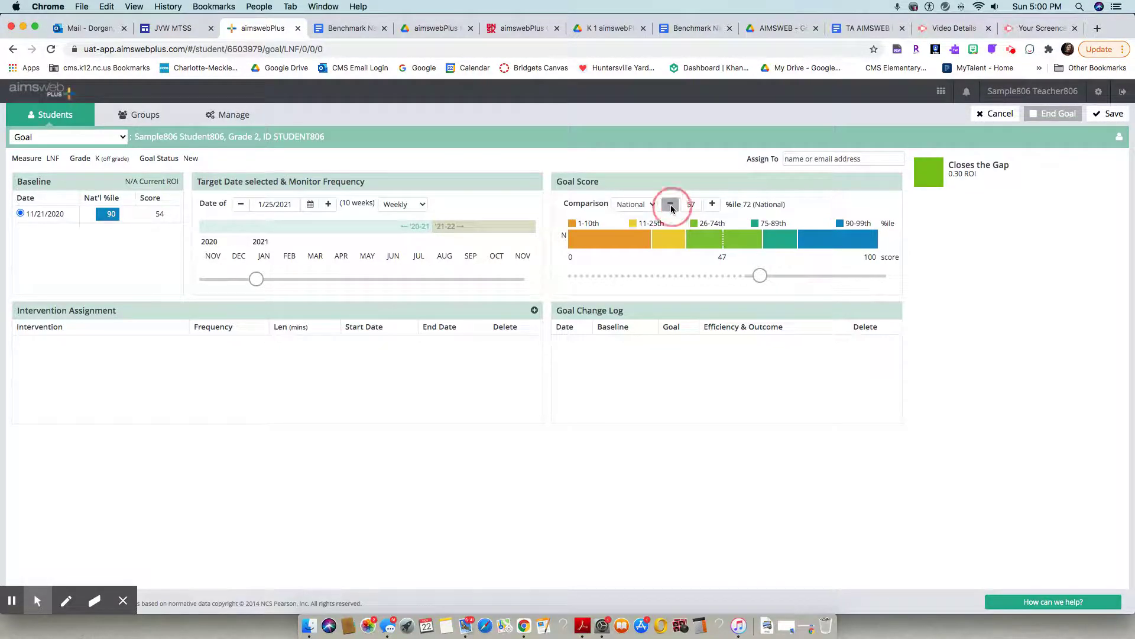
click(712, 205)
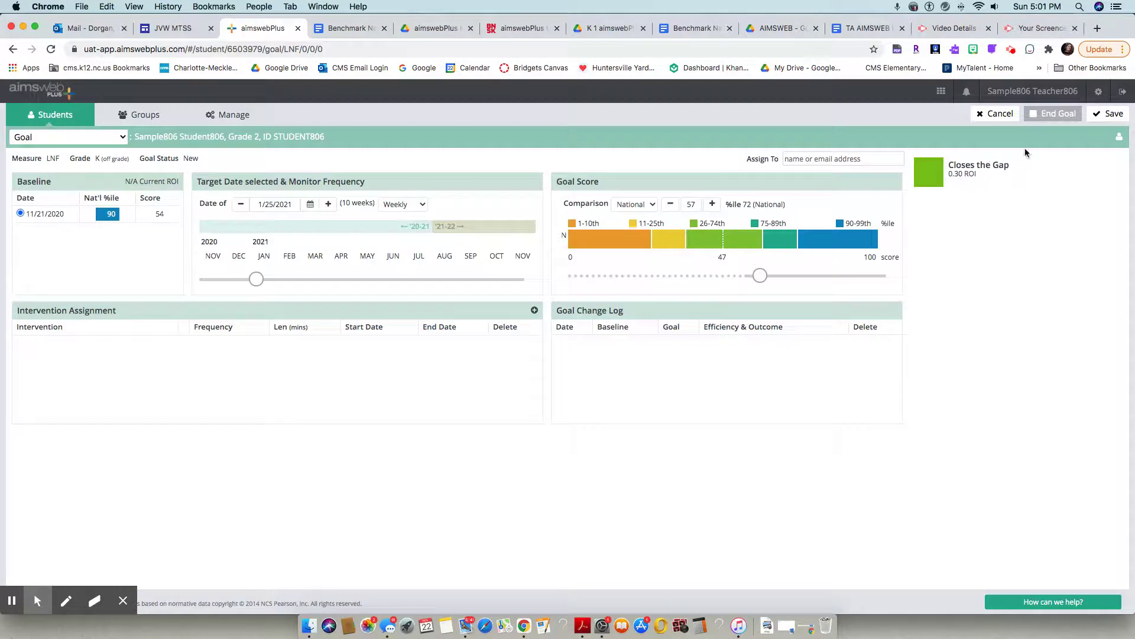
click(1113, 115)
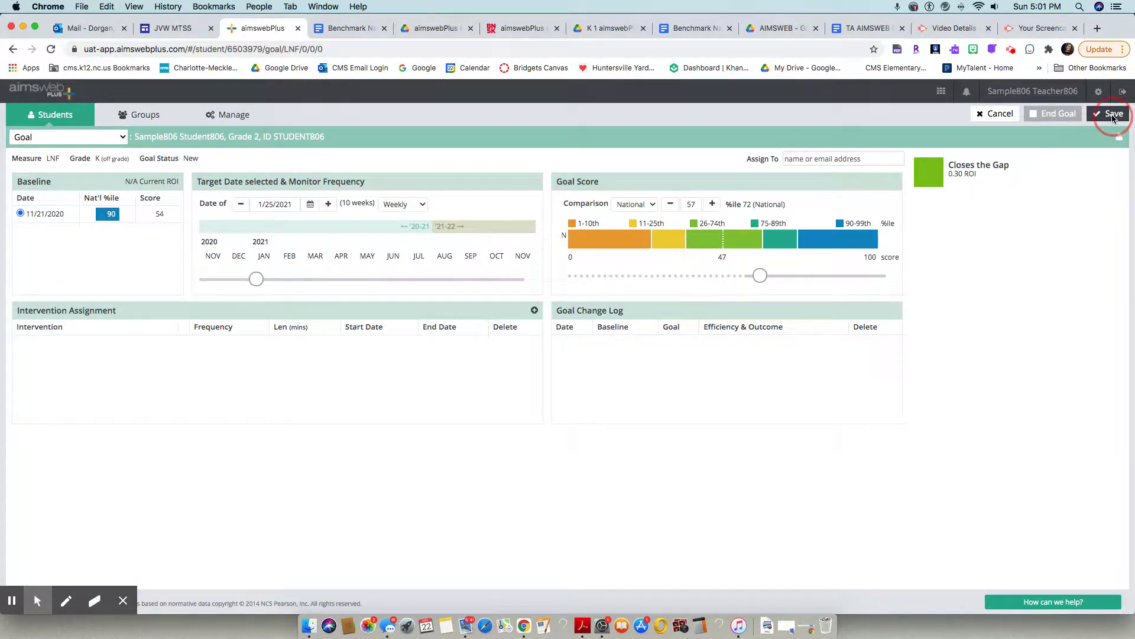